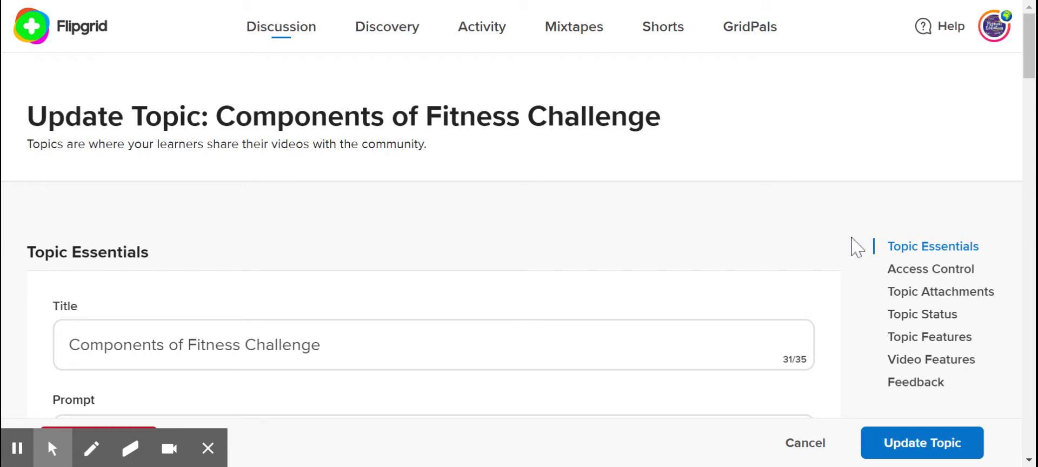
# Start a new criterion in the topic's custom feedback rubric and title it "Test Criteria"
pyautogui.scroll(-10, 857, 248)
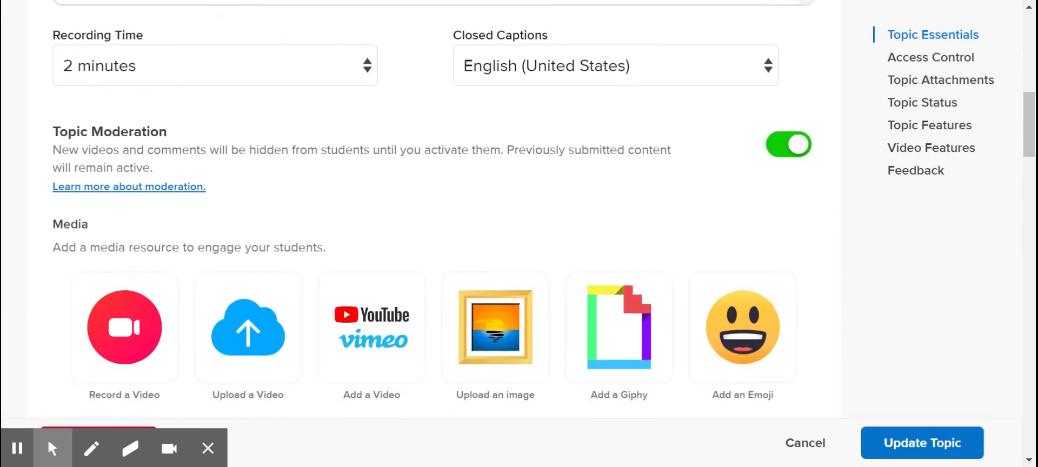
pyautogui.scroll(-15, 432, 208)
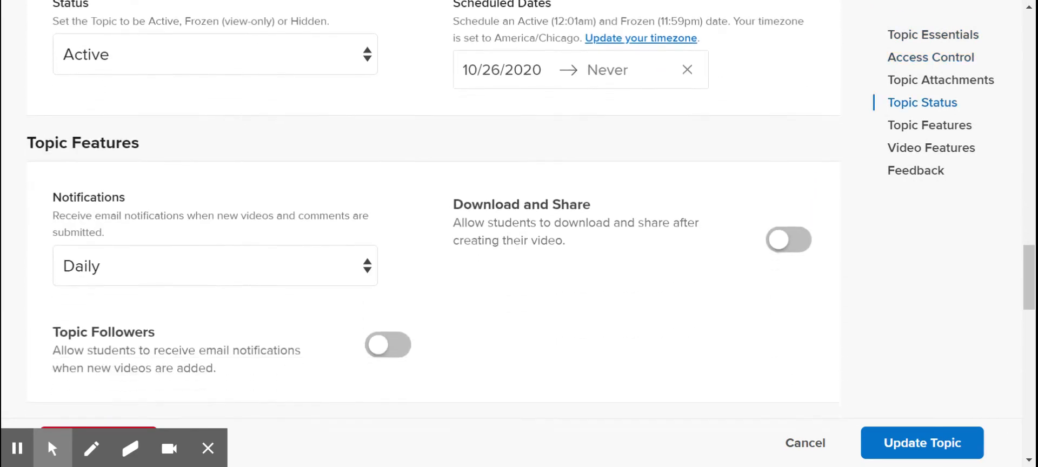
pyautogui.scroll(-12, 433, 208)
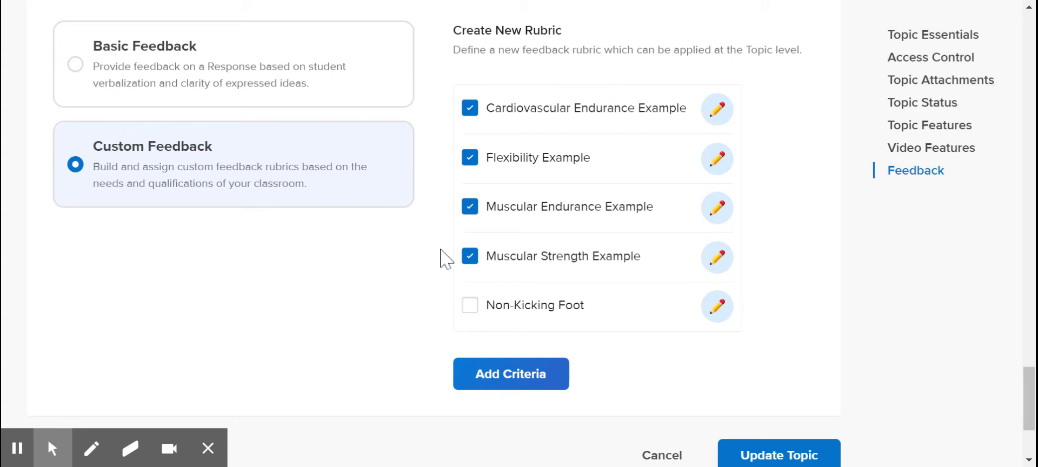
pyautogui.click(478, 380)
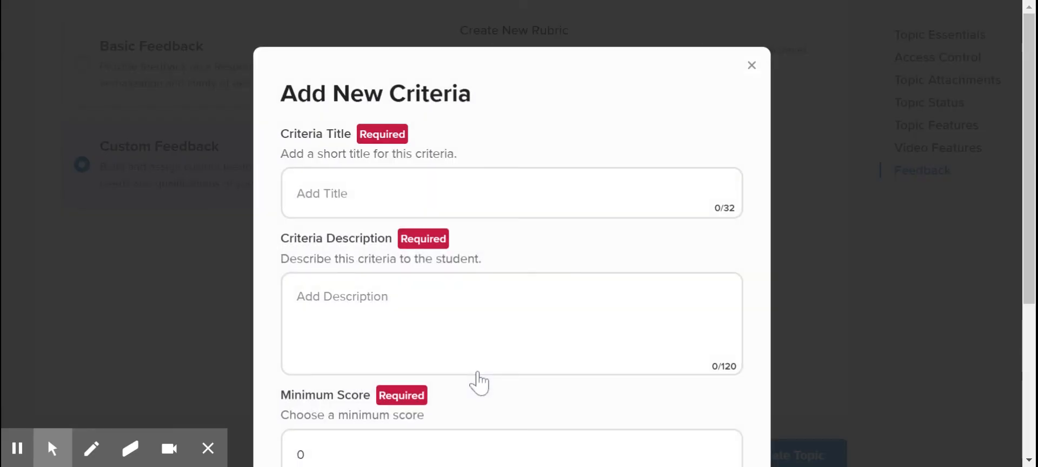
pyautogui.scroll(-1, 479, 381)
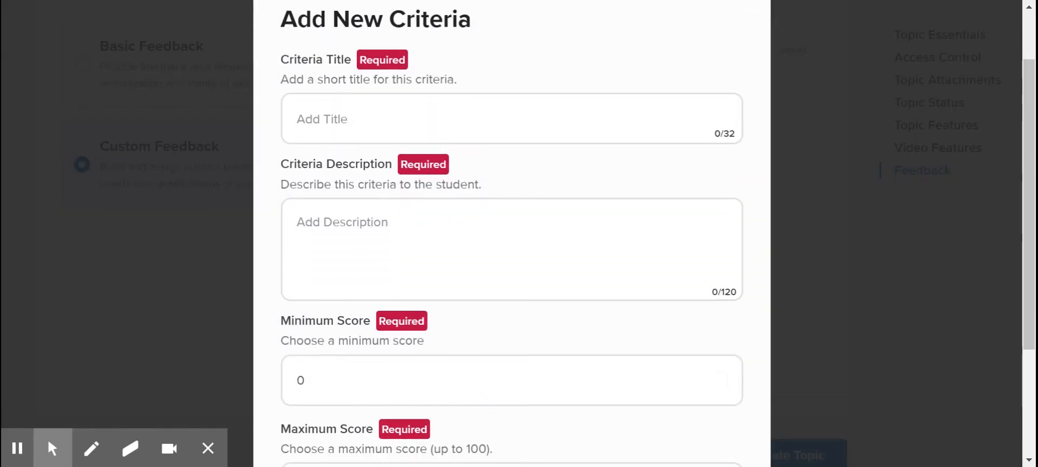
pyautogui.click(344, 115)
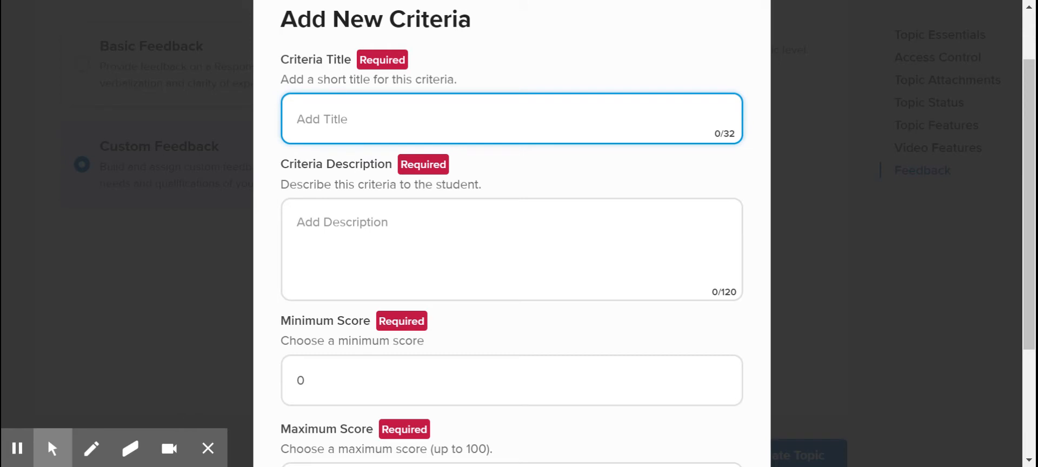
pyautogui.write('Test')
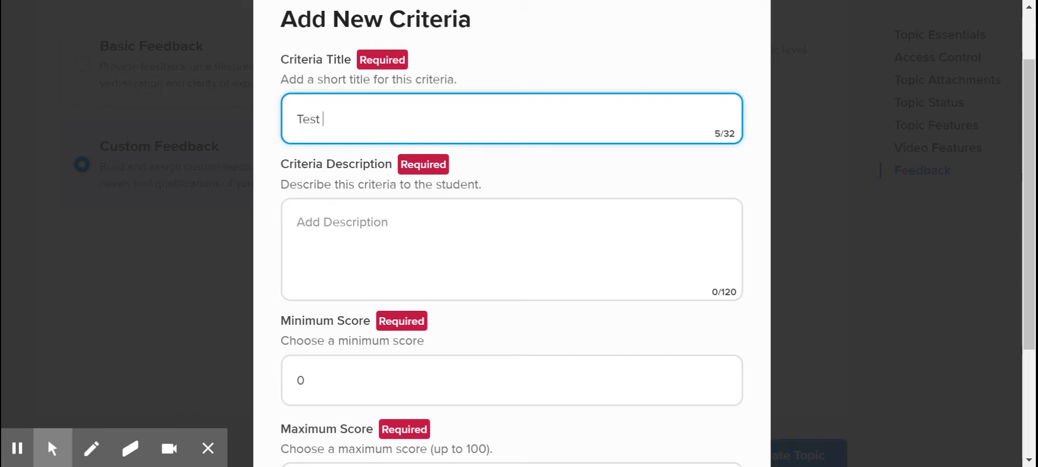
pyautogui.write(' Criteria')
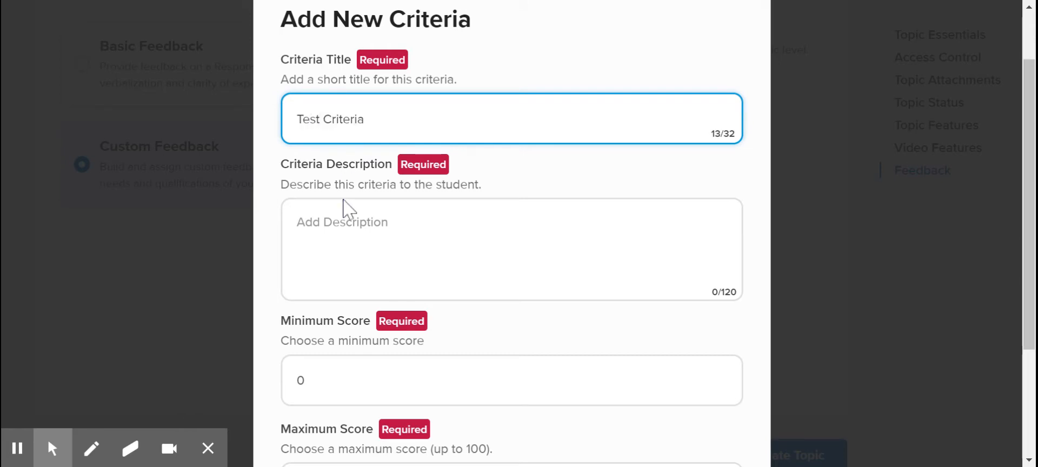
# Enter "Student performed the skill." as the description of the new criterion
pyautogui.click(341, 223)
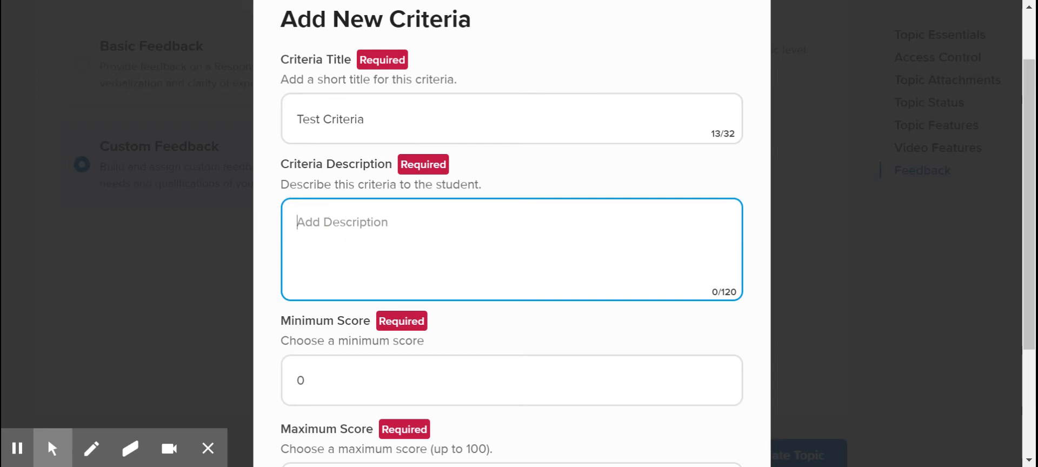
pyautogui.write('Studen')
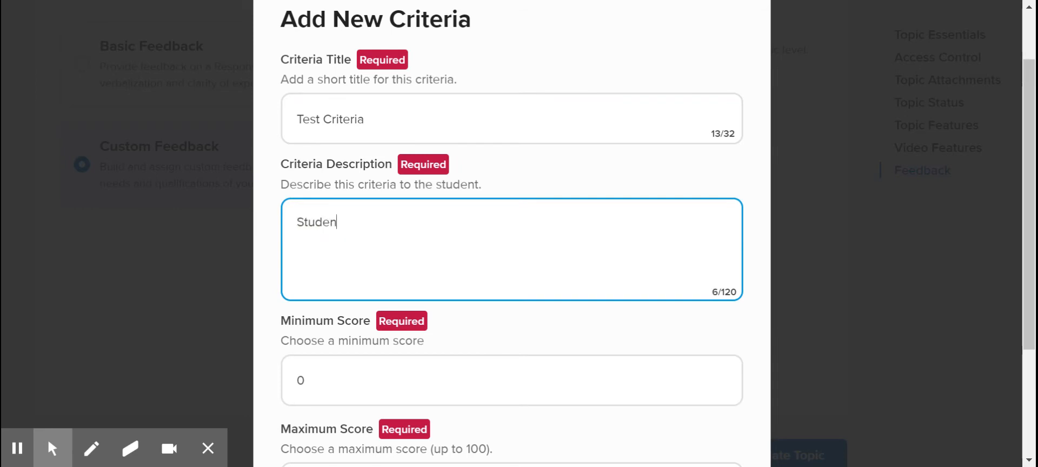
pyautogui.write('t perfor')
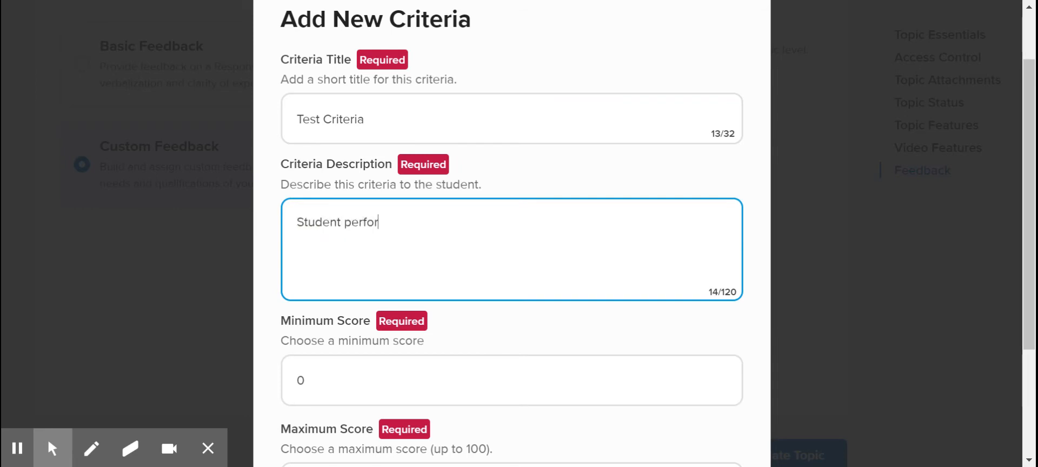
pyautogui.write('med the skill.')
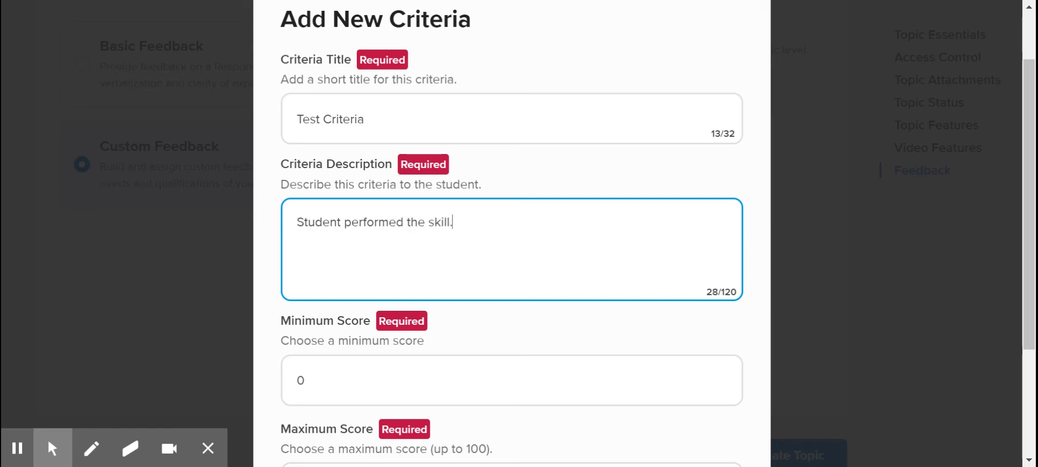
# Set the criterion's minimum score to 1 and maximum score to 4, and create it
pyautogui.scroll(-2, 313, 283)
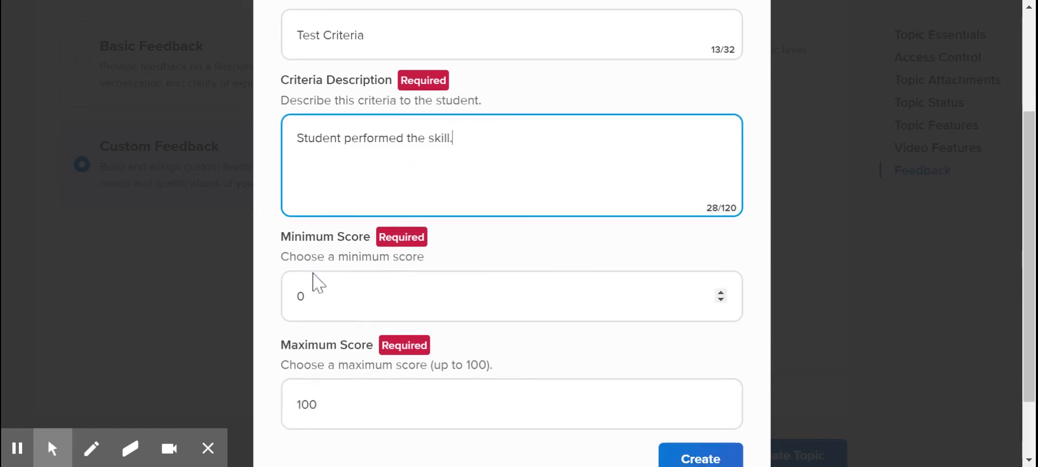
pyautogui.scroll(-1, 256, 295)
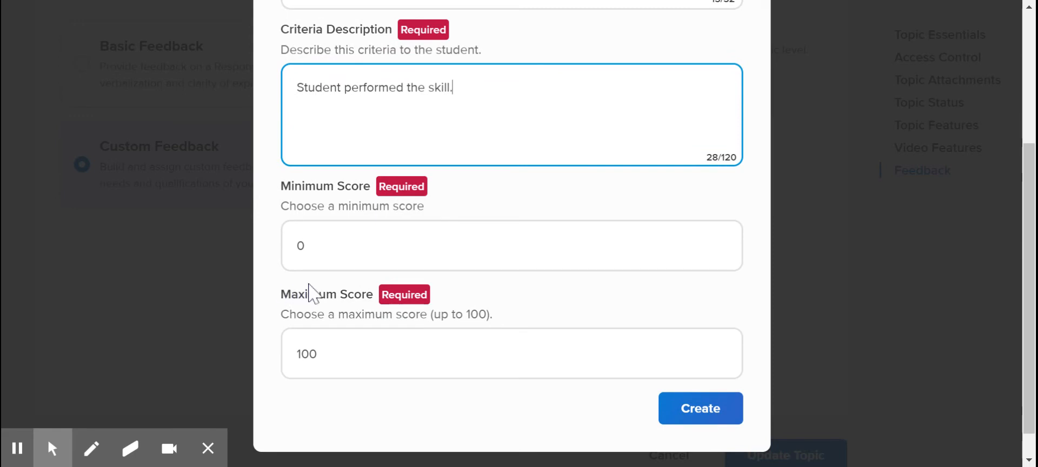
pyautogui.click(306, 245)
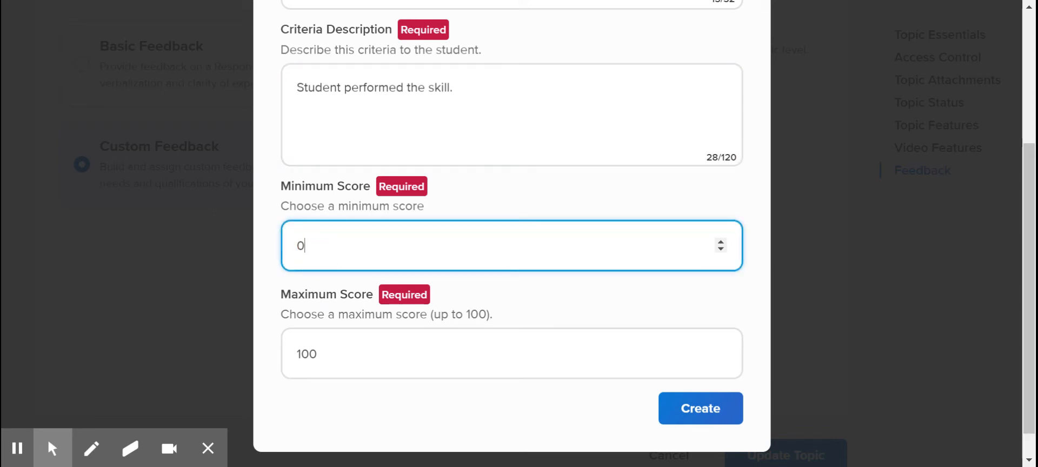
pyautogui.press('BackSpace')
pyautogui.write('1')
pyautogui.click(335, 355)
pyautogui.press('BackSpace')
pyautogui.press('BackSpace')
pyautogui.press('BackSpace')
pyautogui.write('4')
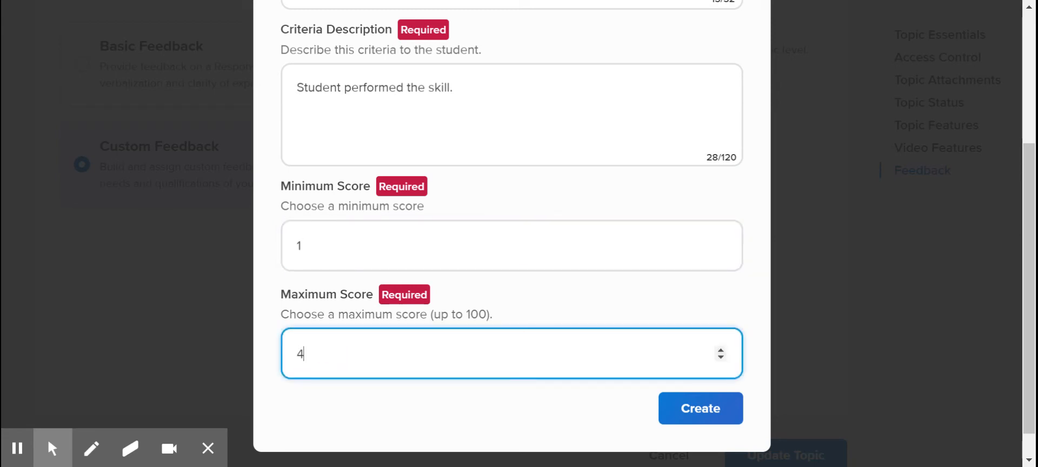
pyautogui.click(388, 412)
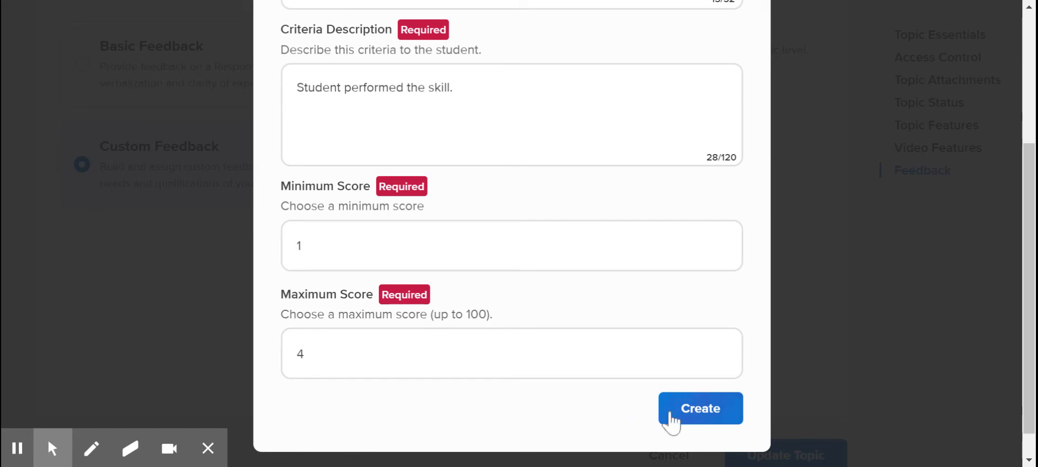
pyautogui.click(703, 416)
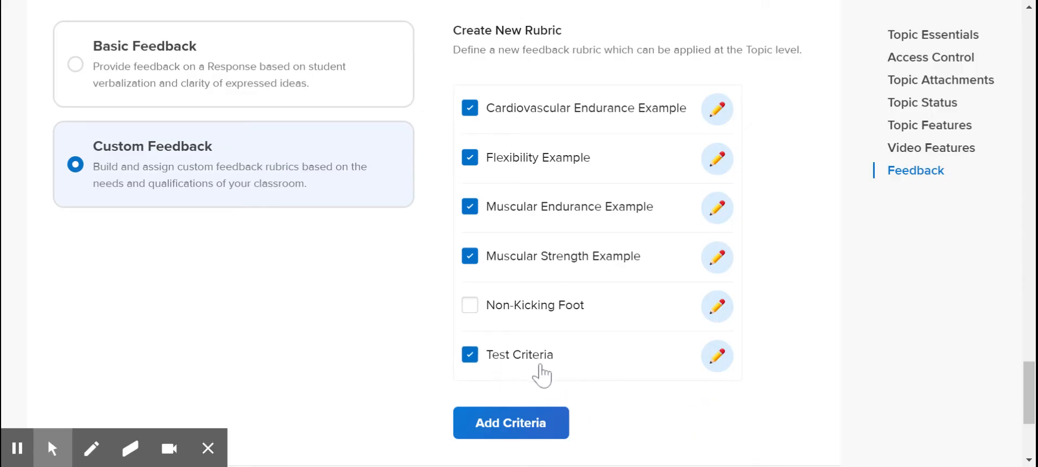
# Exclude Test Criteria from the topic's feedback rubric and save the updated topic
pyautogui.click(470, 357)
pyautogui.click(470, 353)
pyautogui.scroll(-3, 686, 425)
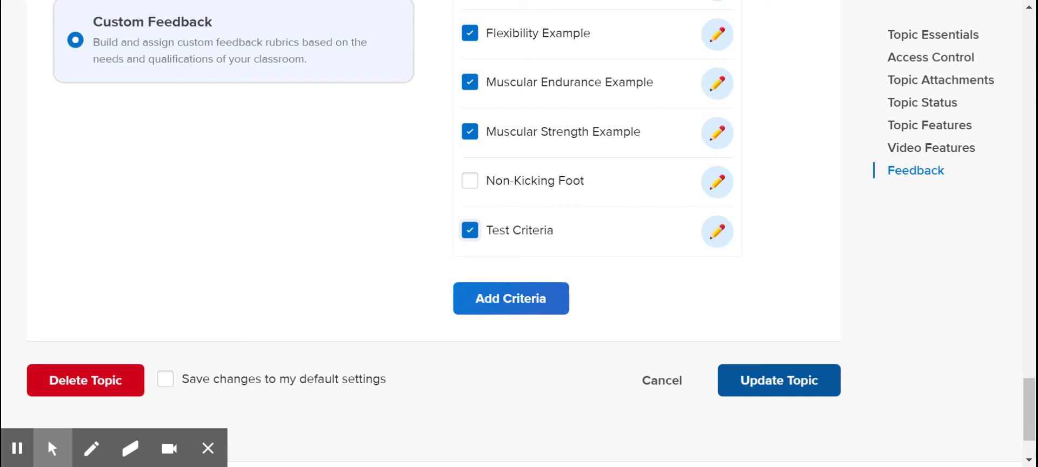
pyautogui.click(471, 232)
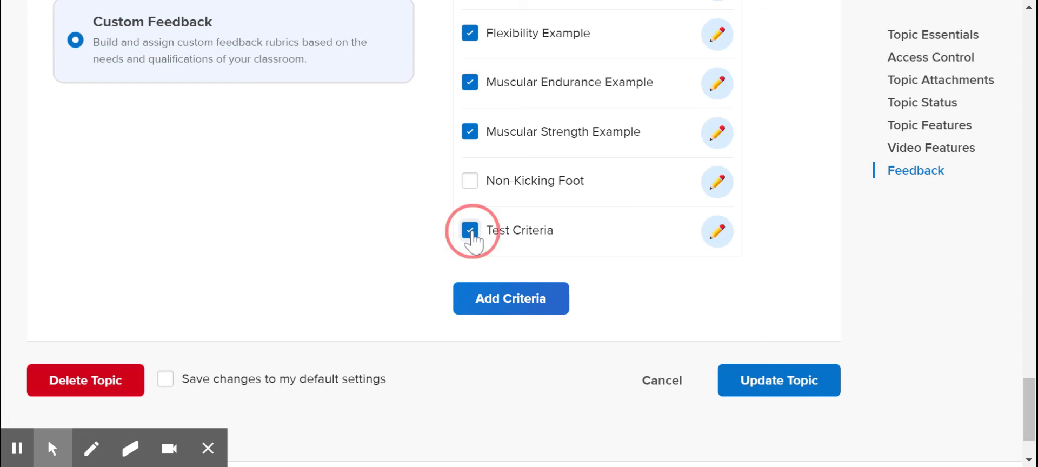
pyautogui.click(767, 386)
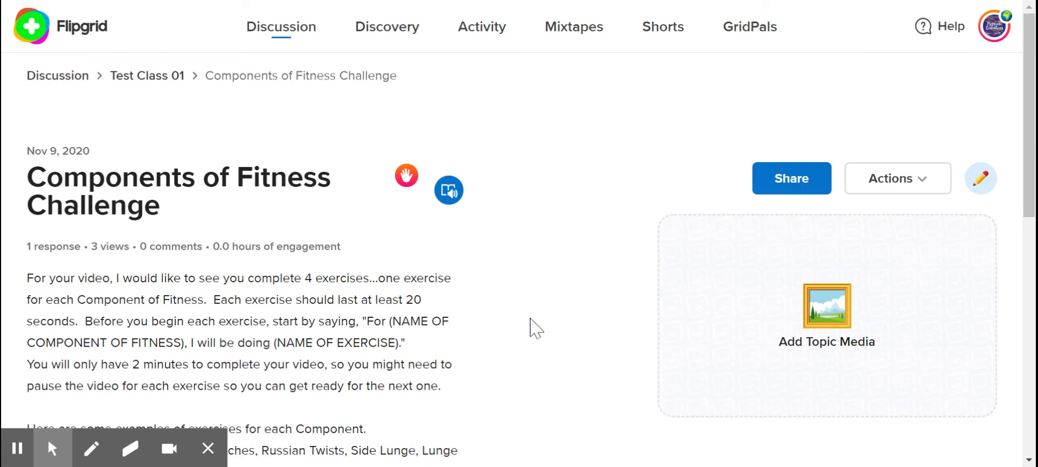
# Open the student's response to the Components of Fitness Challenge topic and pause its video
pyautogui.scroll(-5, 536, 327)
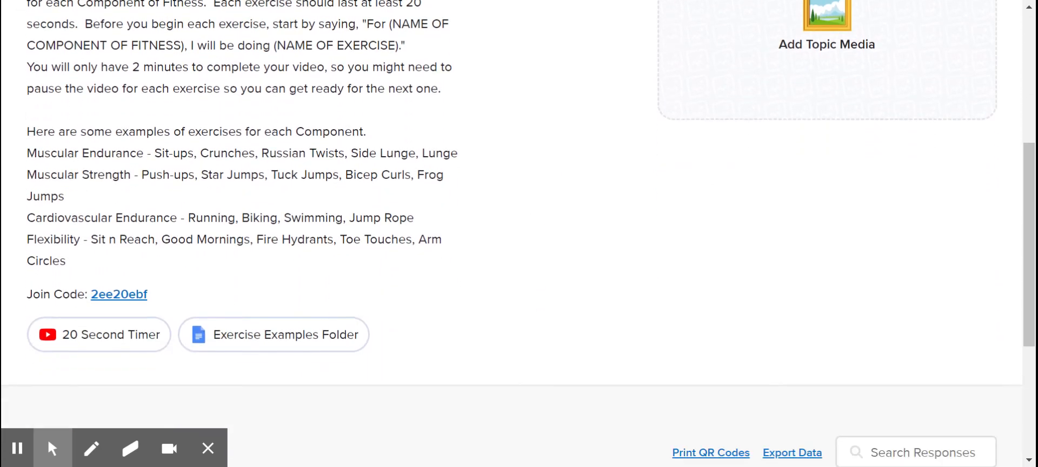
pyautogui.scroll(-4, 253, 360)
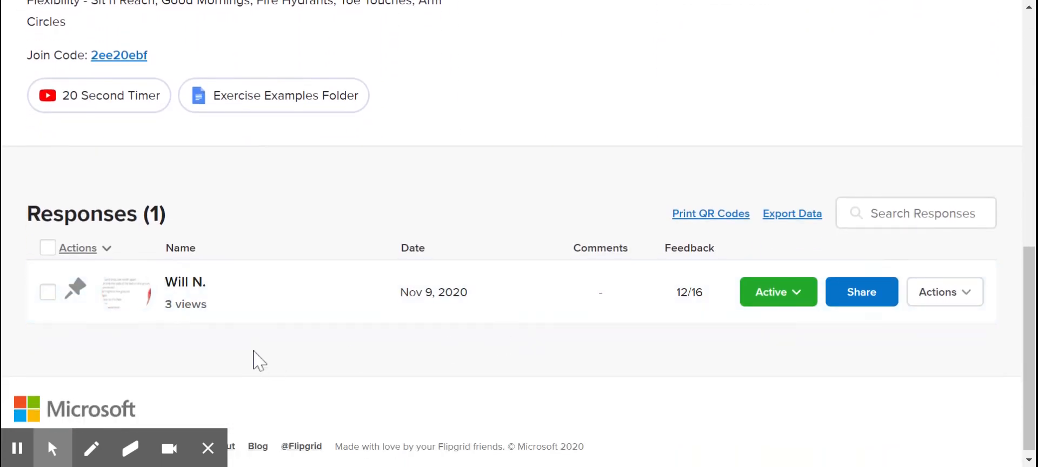
pyautogui.click(223, 298)
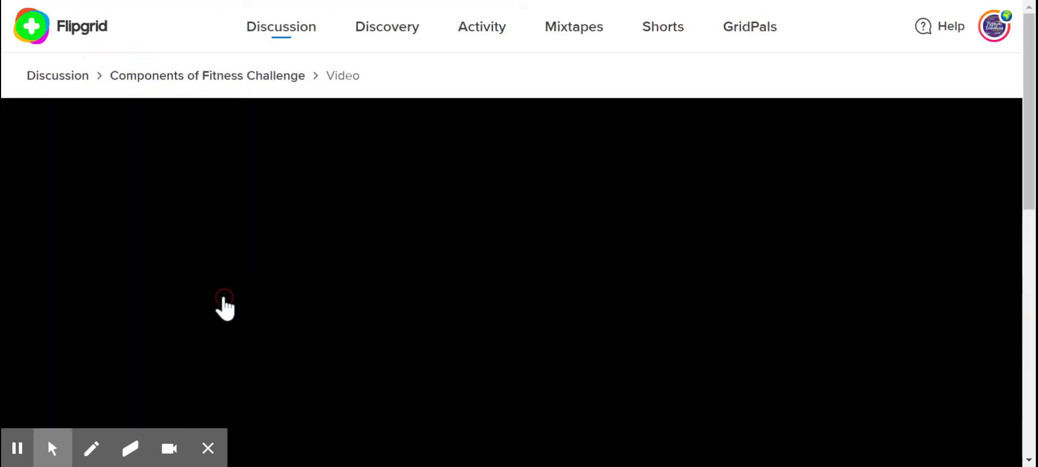
pyautogui.scroll(-6, 224, 297)
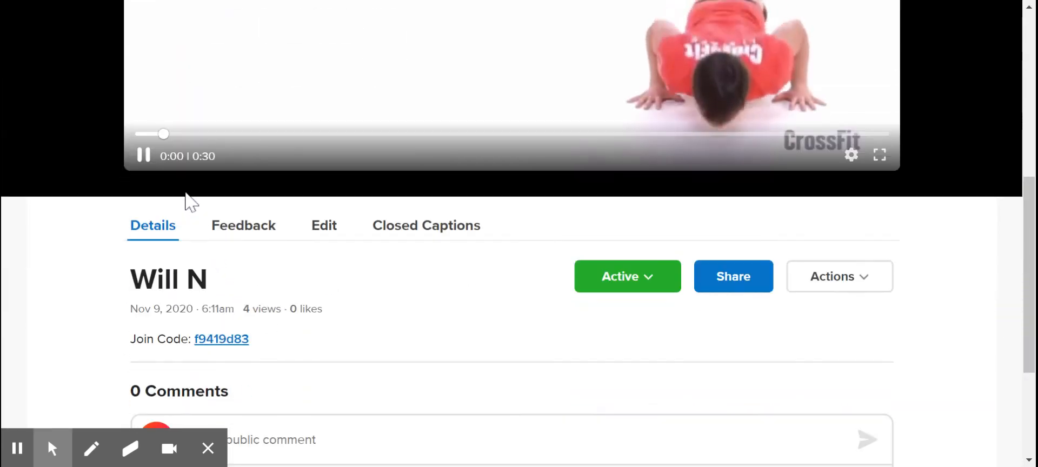
pyautogui.click(143, 157)
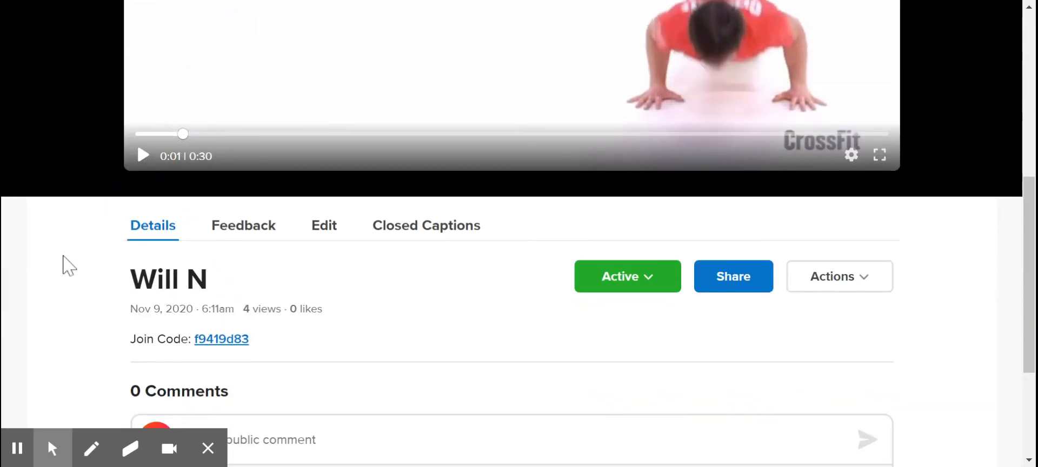
# In the response's feedback grading rubric, score Cardiovascular Endurance Example and Flexibility Example 1 each
pyautogui.click(252, 238)
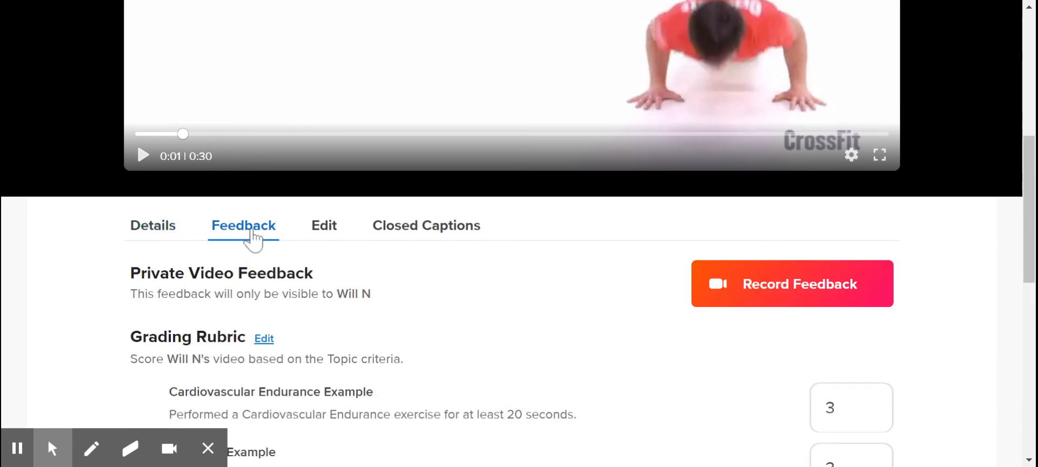
pyautogui.scroll(-2, 429, 359)
pyautogui.scroll(-3, 428, 359)
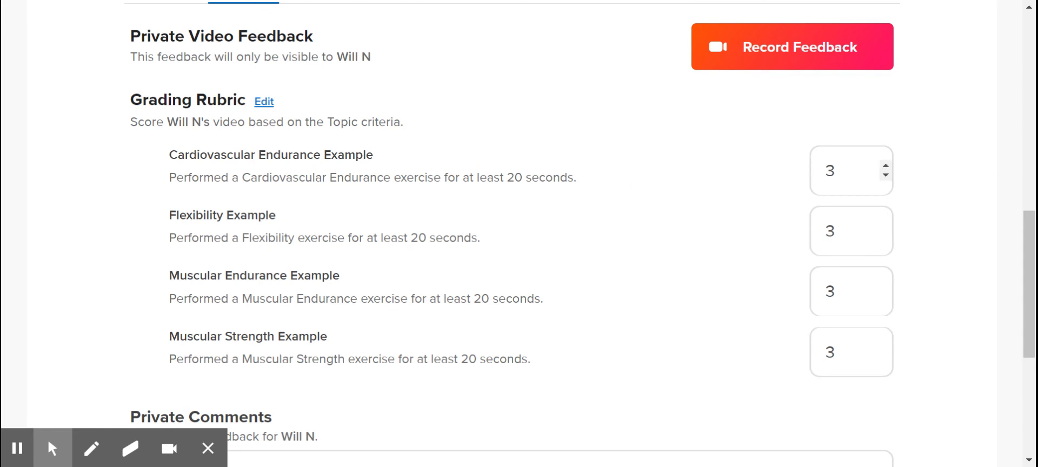
pyautogui.doubleClick(830, 171)
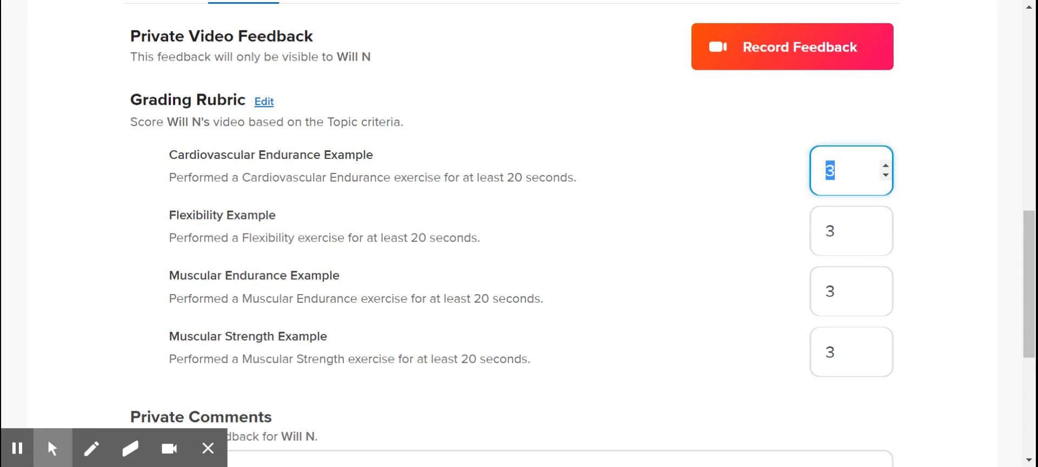
pyautogui.write('1')
pyautogui.doubleClick(831, 229)
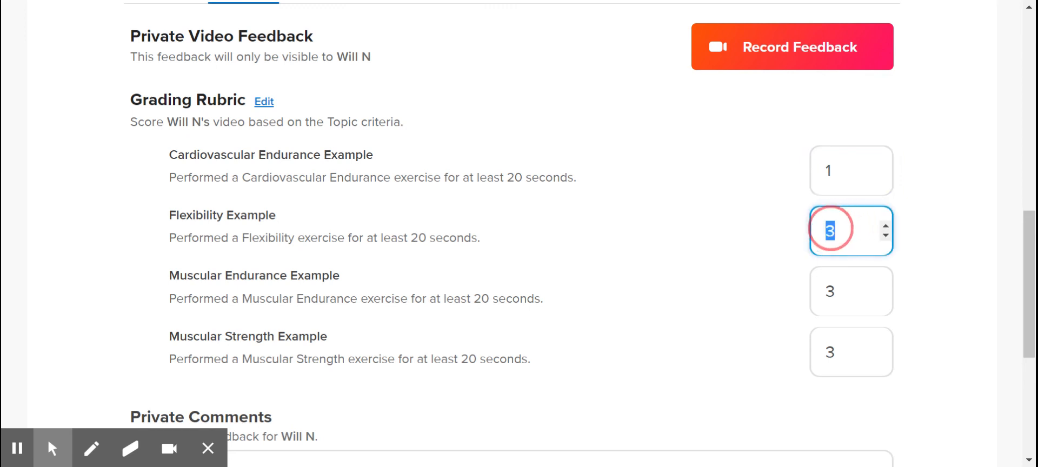
pyautogui.write('1')
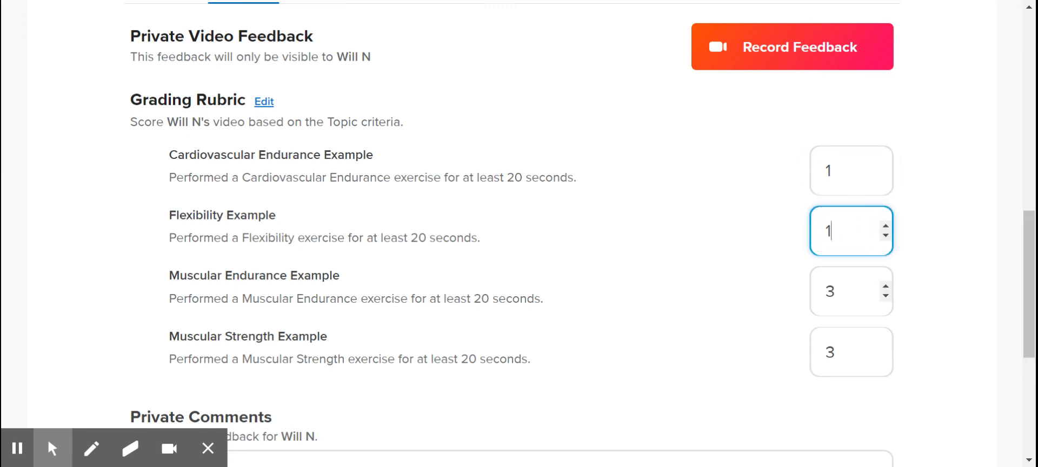
# Lower the Muscular Endurance Example score to 1 in the grading rubric
pyautogui.click(886, 296)
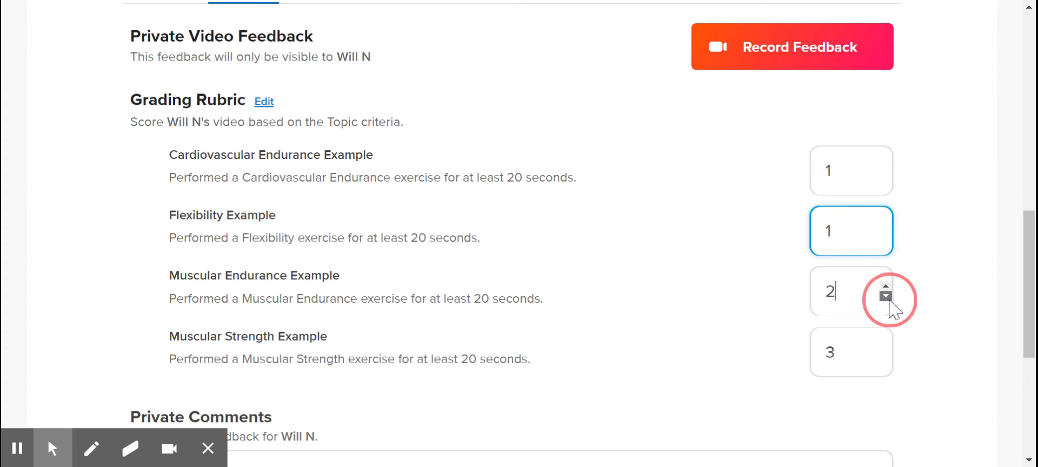
pyautogui.click(887, 296)
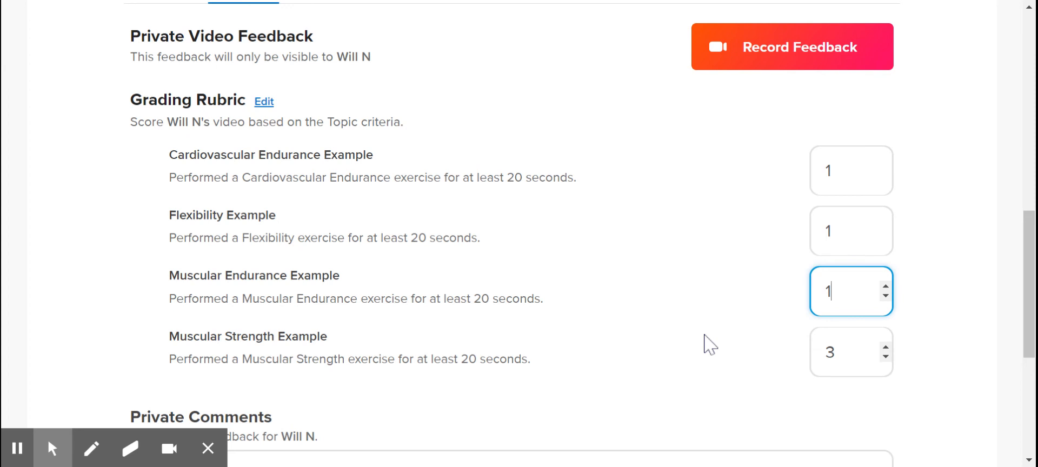
pyautogui.scroll(-1, 710, 345)
pyautogui.scroll(-1, 710, 344)
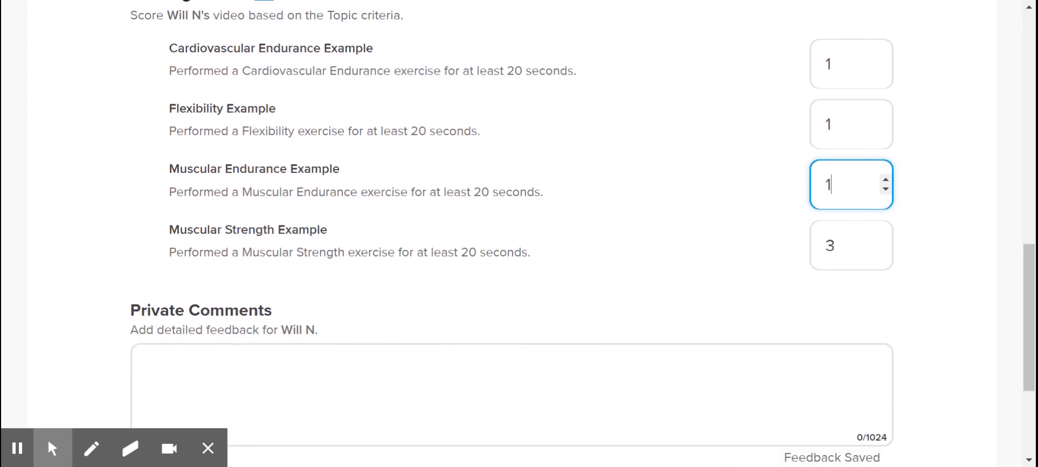
pyautogui.click(701, 270)
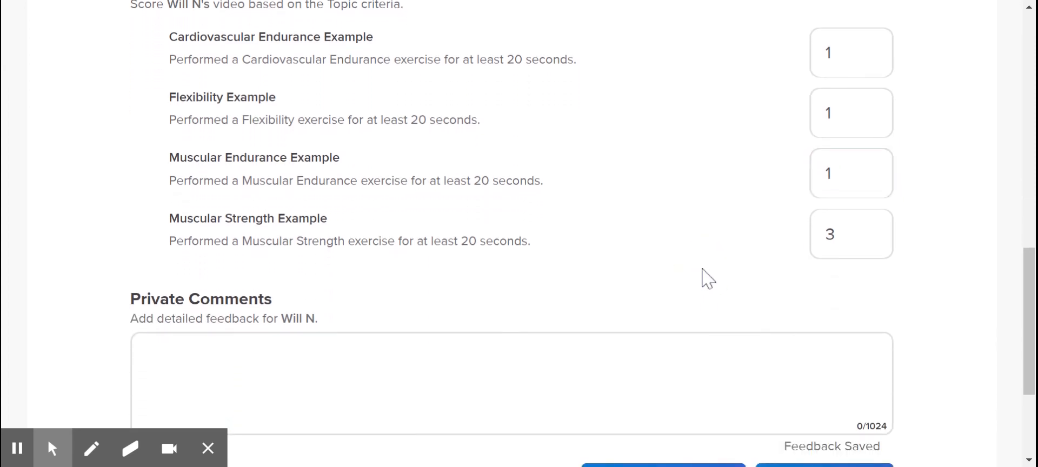
# Display the shareable feedback link for the student's graded response, and close the sharing popup
pyautogui.scroll(-2, 703, 270)
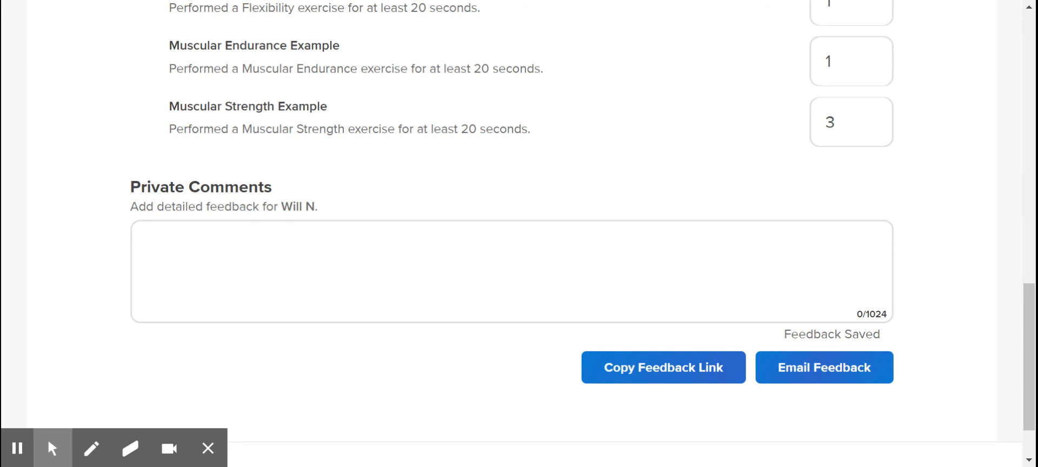
pyautogui.click(667, 385)
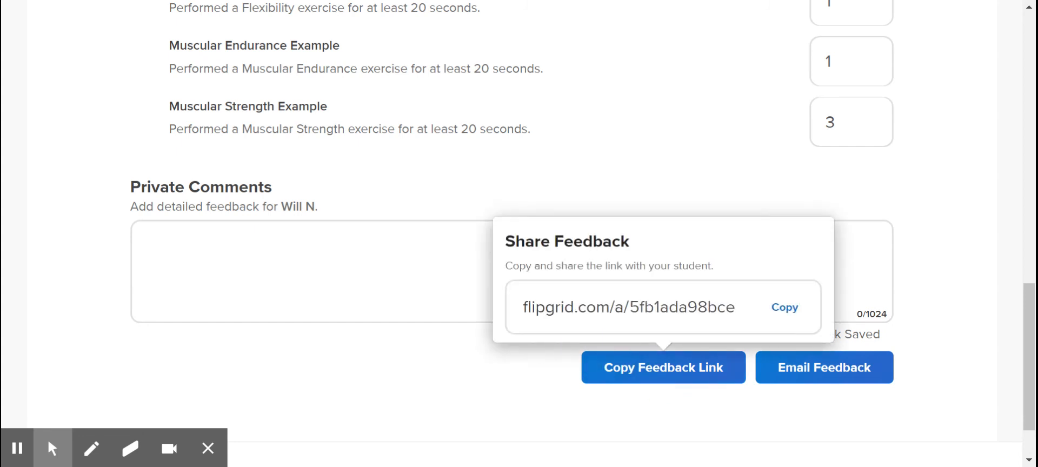
pyautogui.click(927, 302)
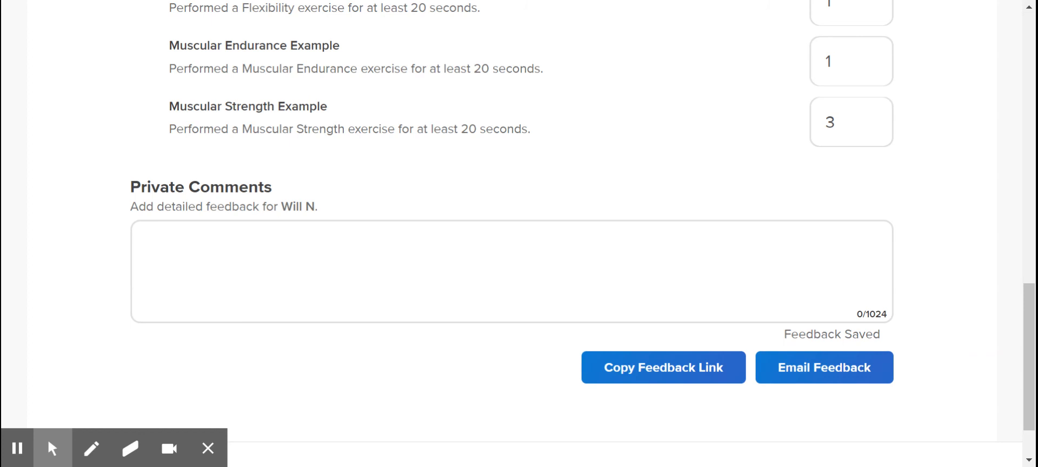
# Return to the Components of Fitness Challenge topic page and check the student's feedback score in the responses list
pyautogui.scroll(3, 519, 233)
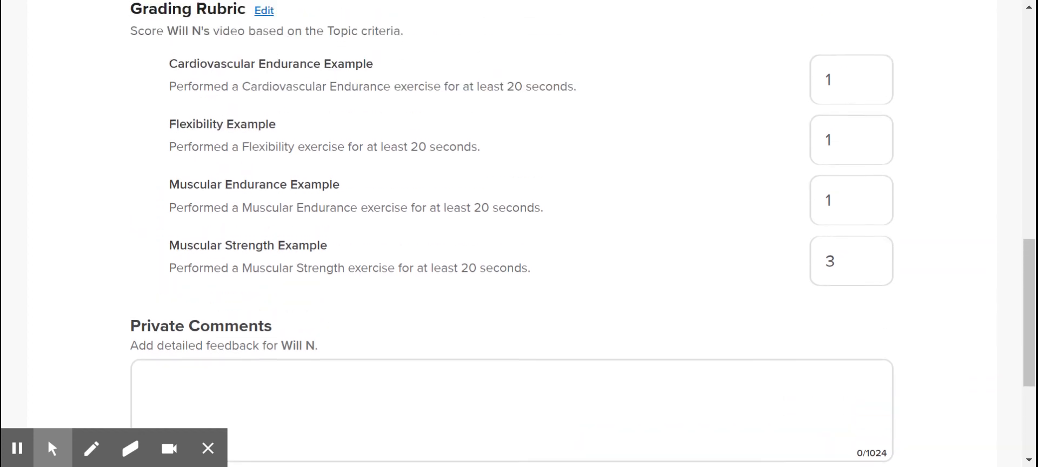
pyautogui.scroll(10, 519, 232)
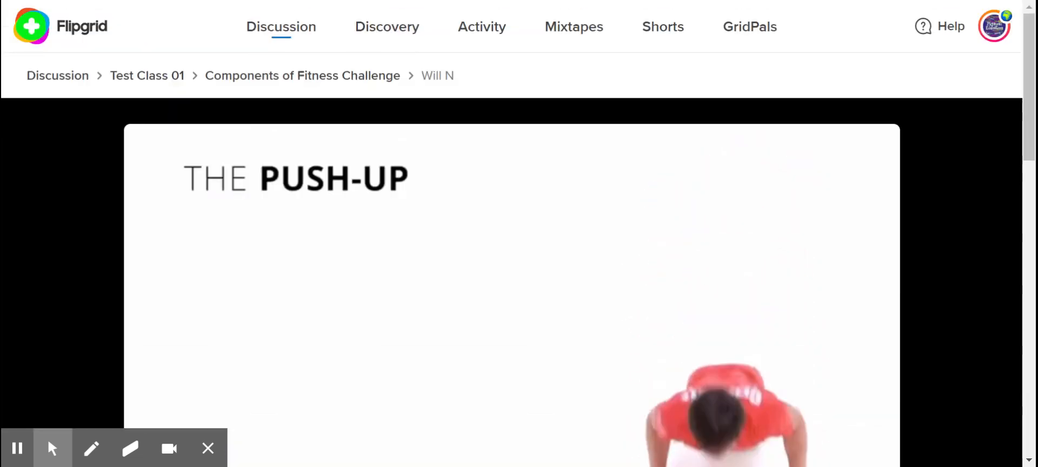
pyautogui.click(340, 79)
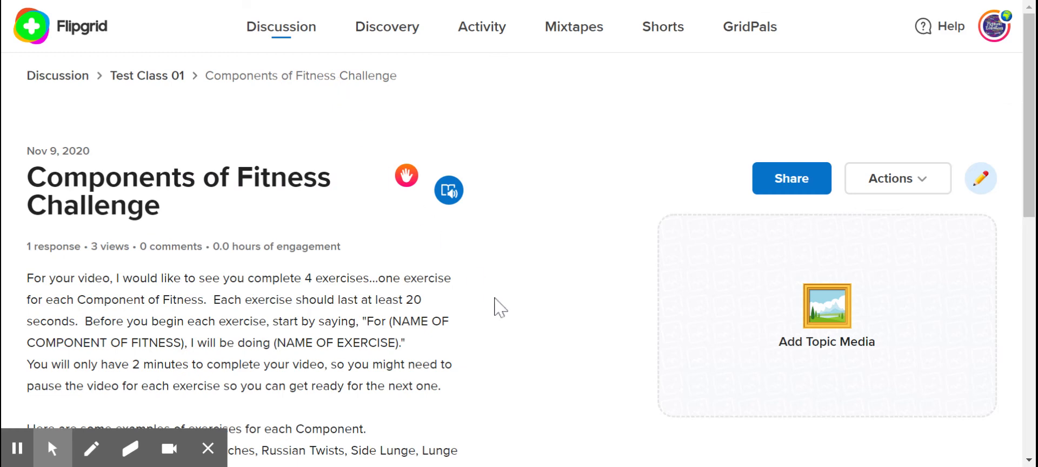
pyautogui.scroll(-10, 496, 302)
pyautogui.scroll(-2, 496, 305)
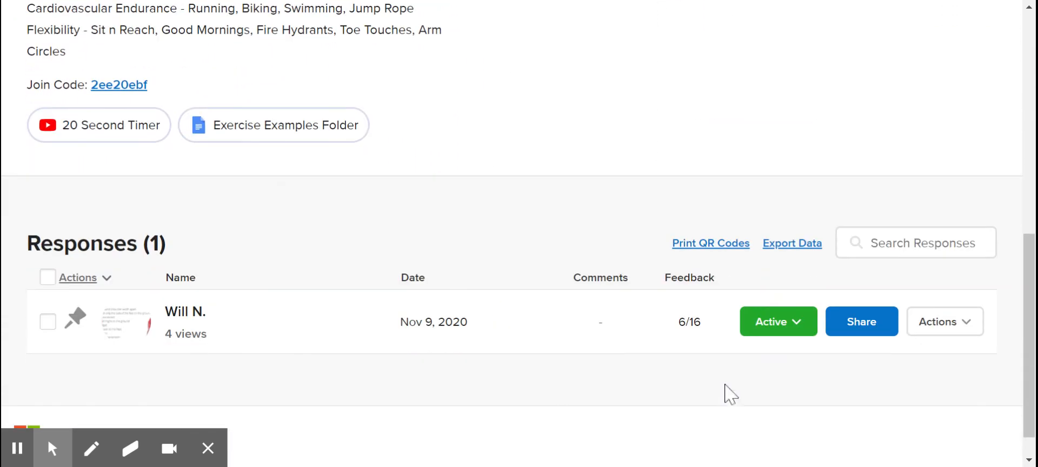